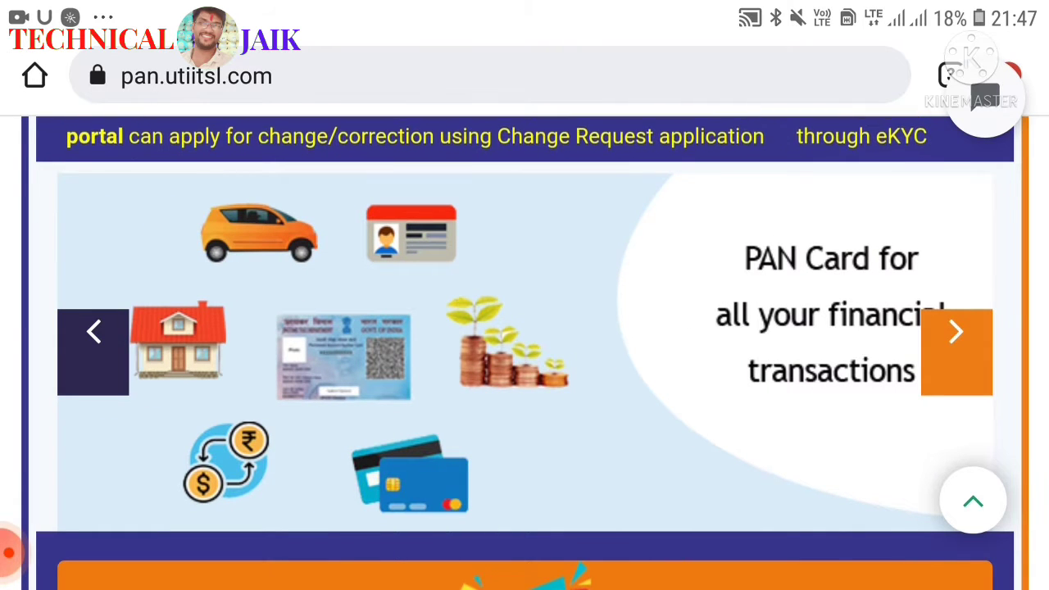
- Step the UTIITSL home page banner back two slides to earlier ones like Link PAN with Aadhaar
click(93, 352)
click(93, 352)
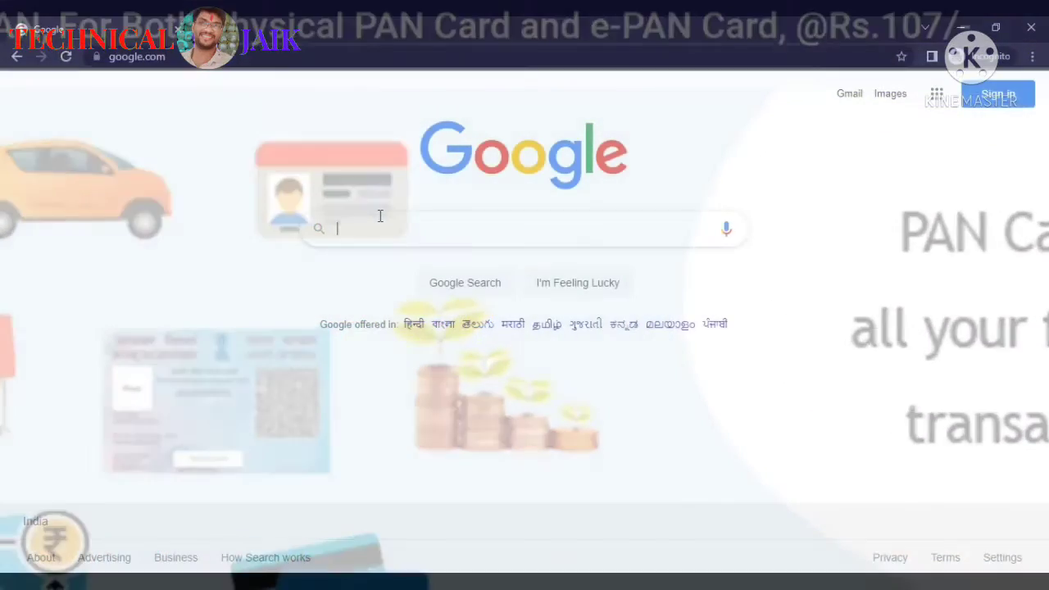
- Search Google for 'download e pan card'
click(380, 216)
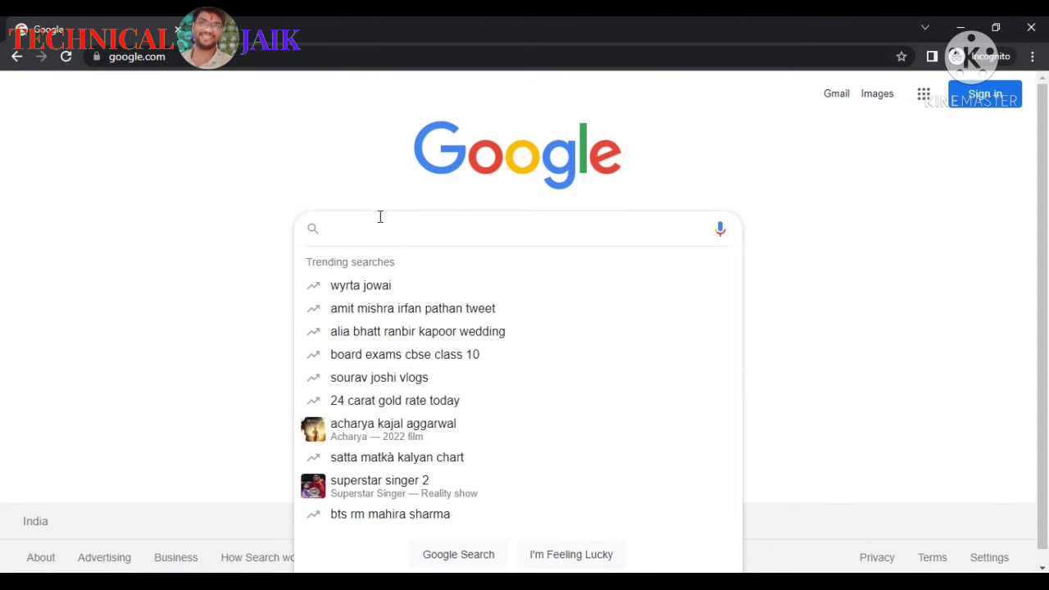
text(download e )
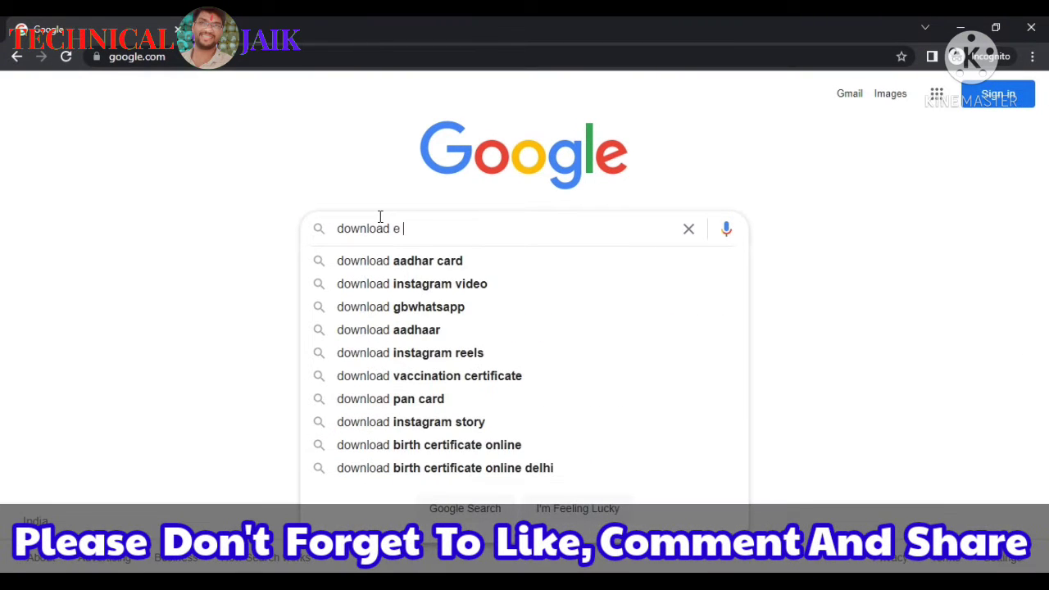
text(pan card)
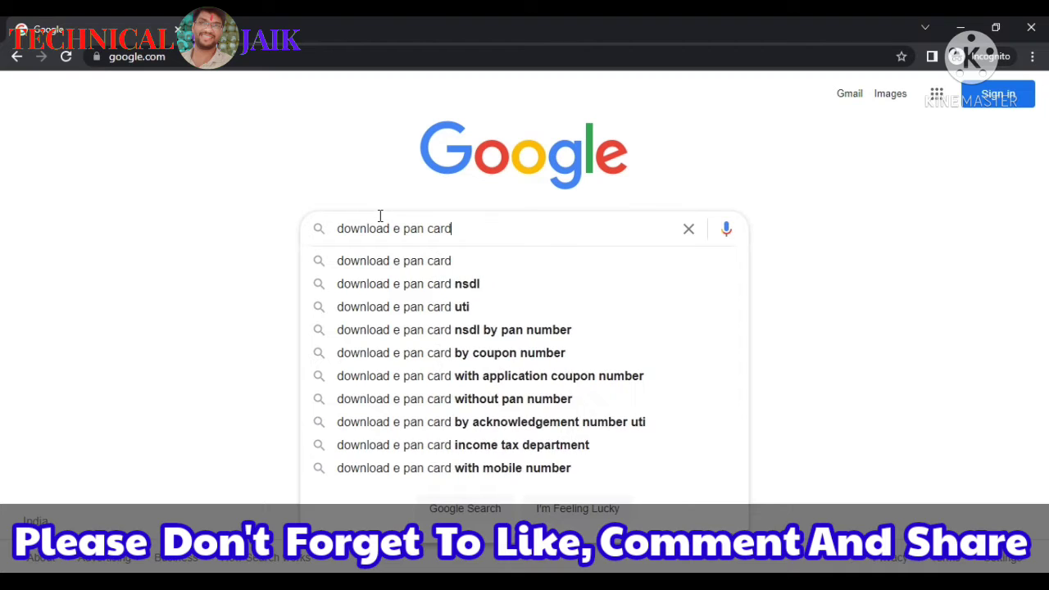
key(Return)
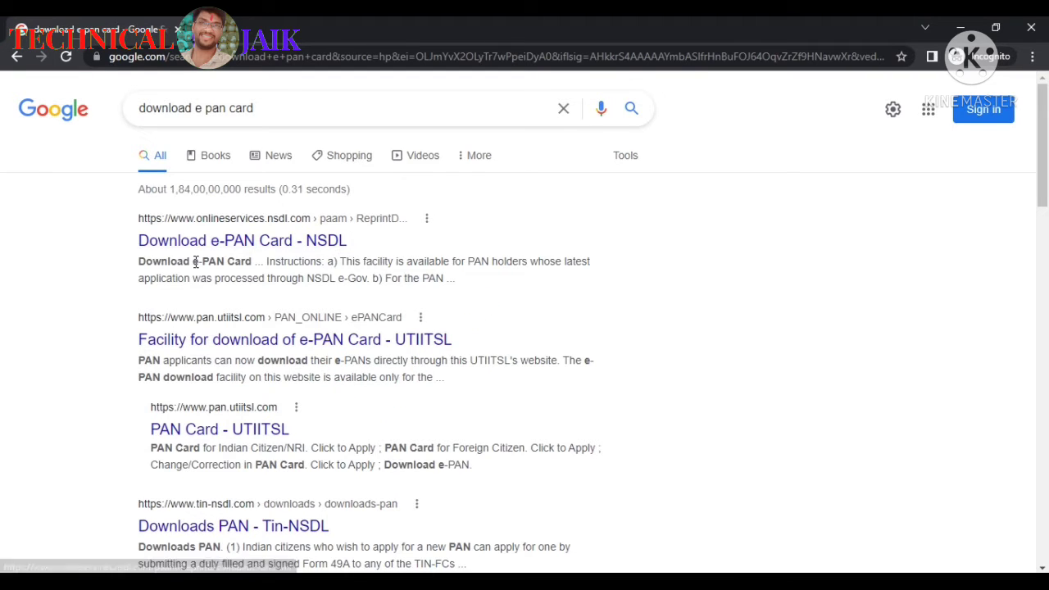
- Open the NSDL 'Download e-PAN Card' result and set the lookup to Acknowledgement Number
click(246, 246)
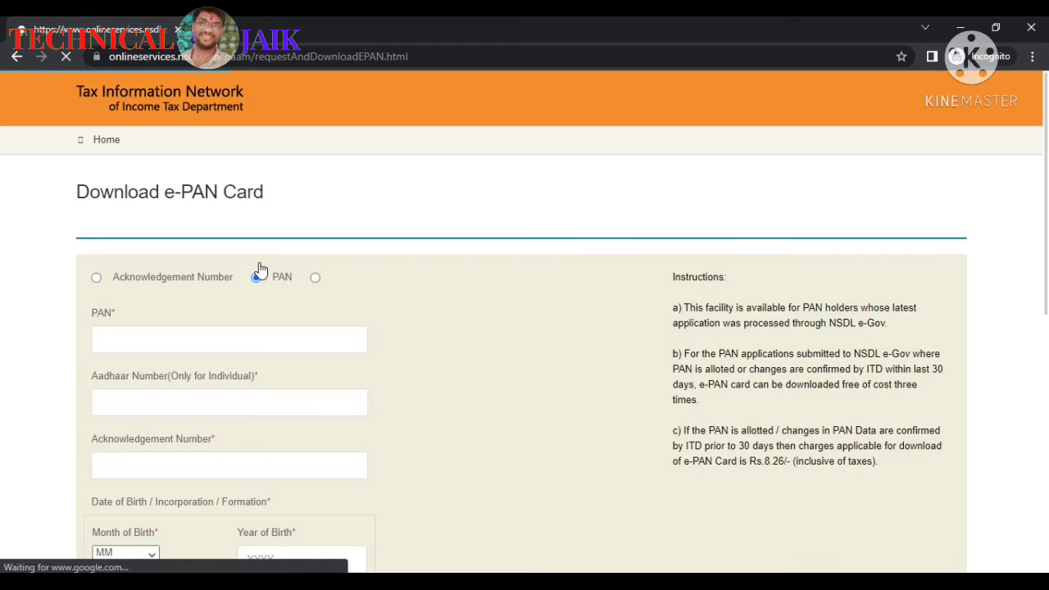
click(257, 277)
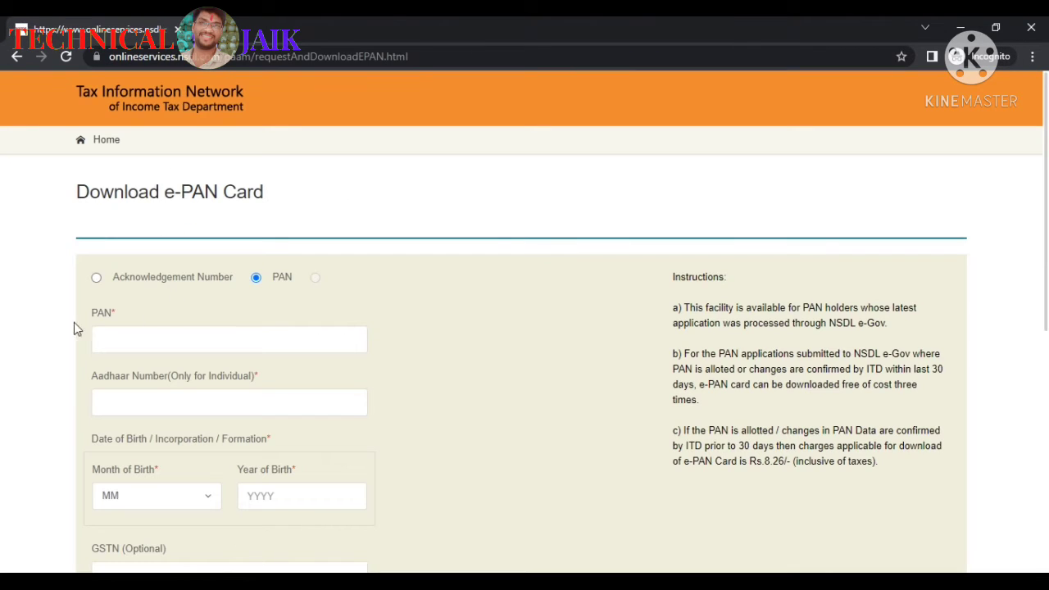
click(97, 277)
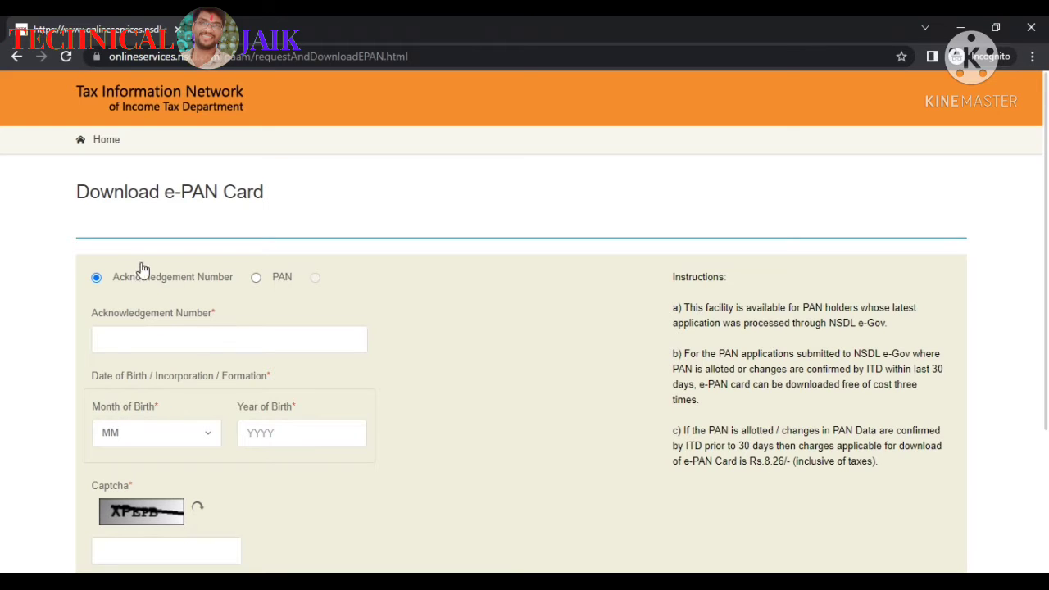
click(131, 336)
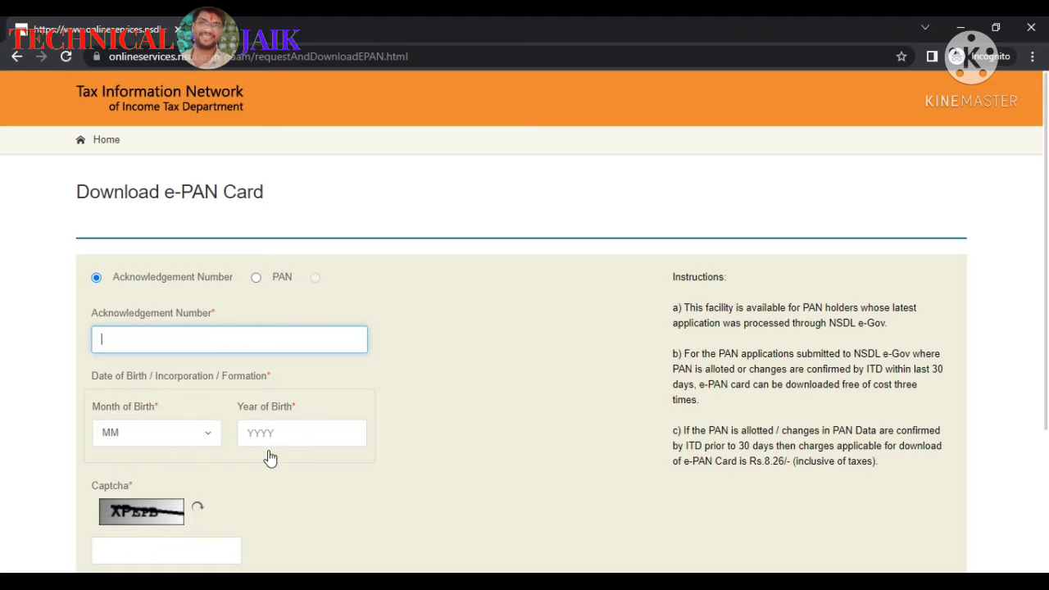
scroll(412, 353, down, 2)
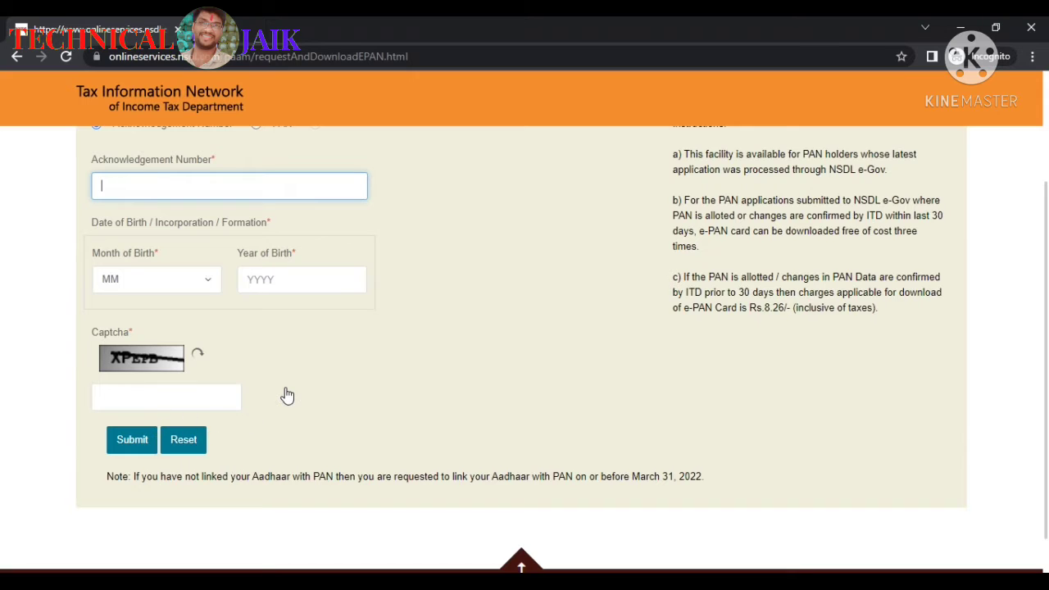
scroll(287, 390, up, 1)
scroll(287, 390, up, 2)
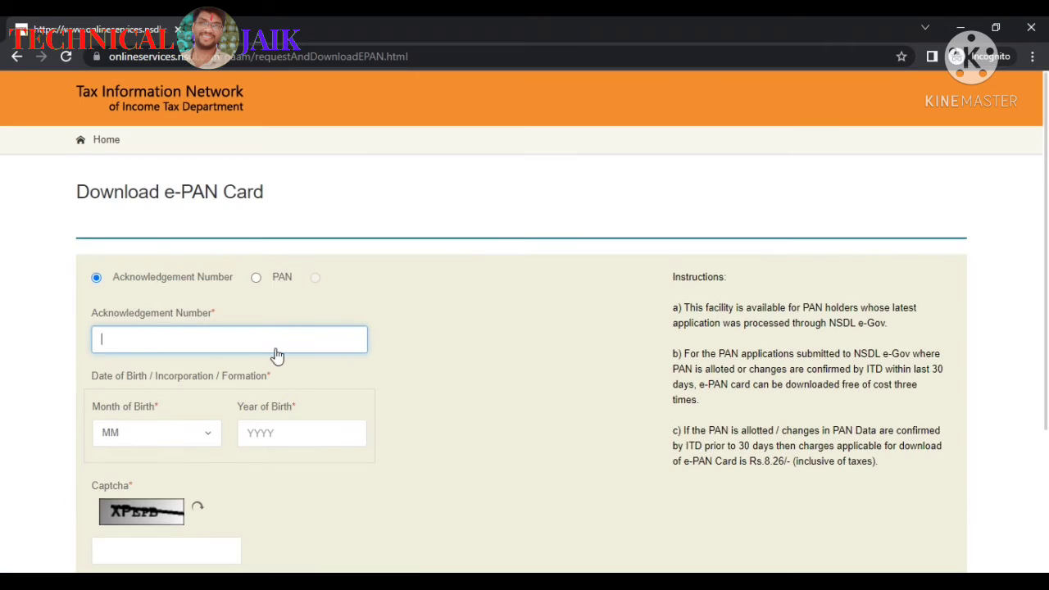
- Switch the lookup back to PAN and enter the PAN and Aadhaar number
click(257, 279)
click(141, 338)
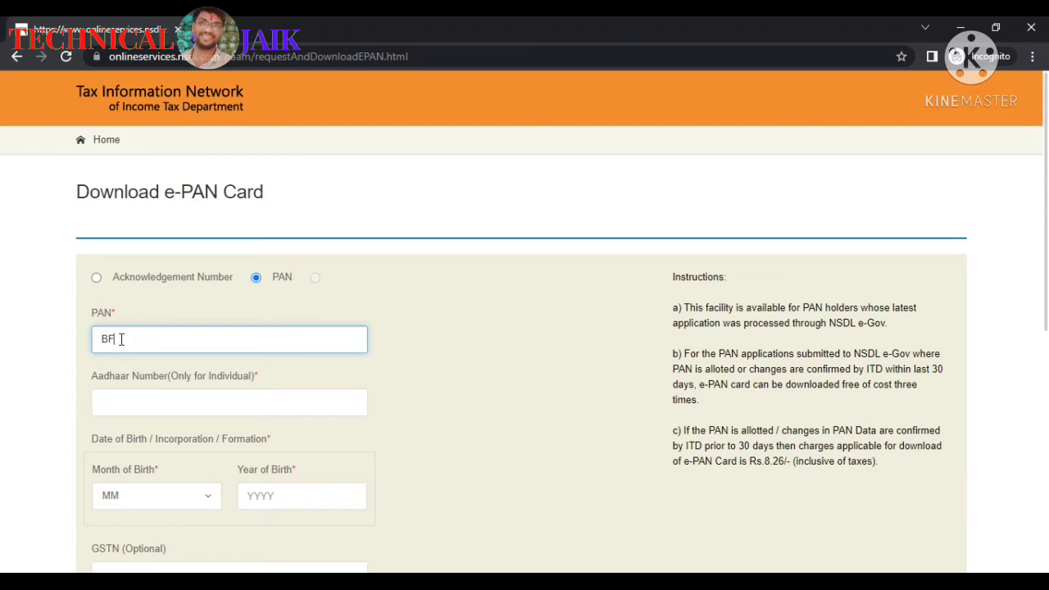
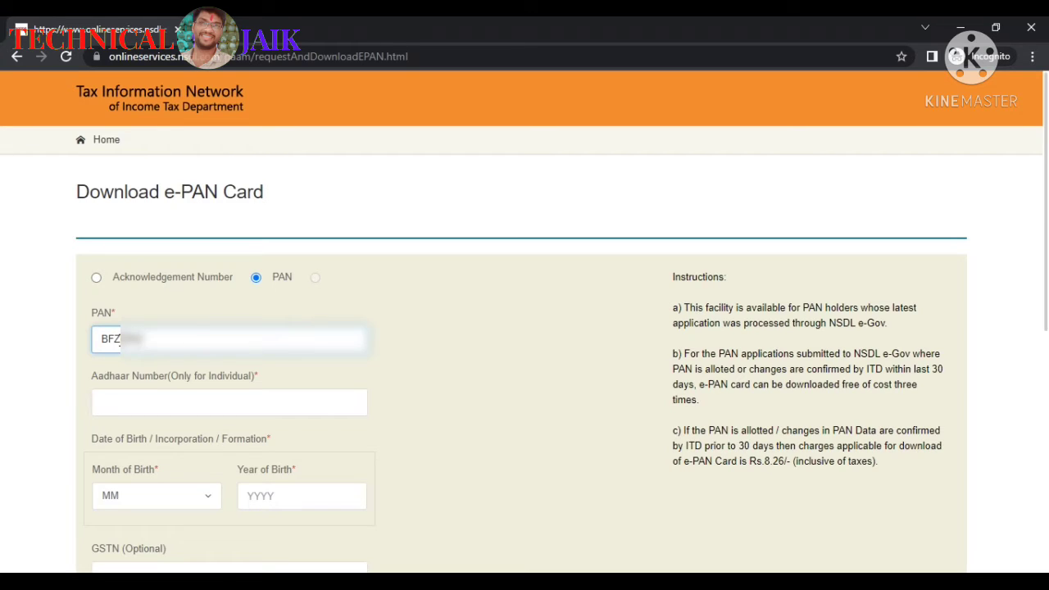
click(169, 401)
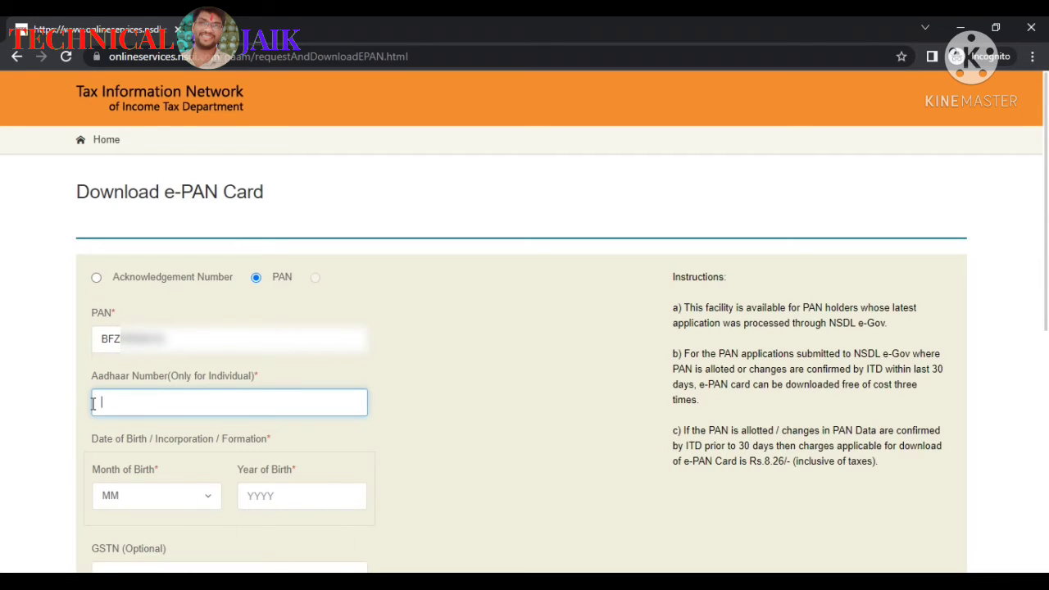
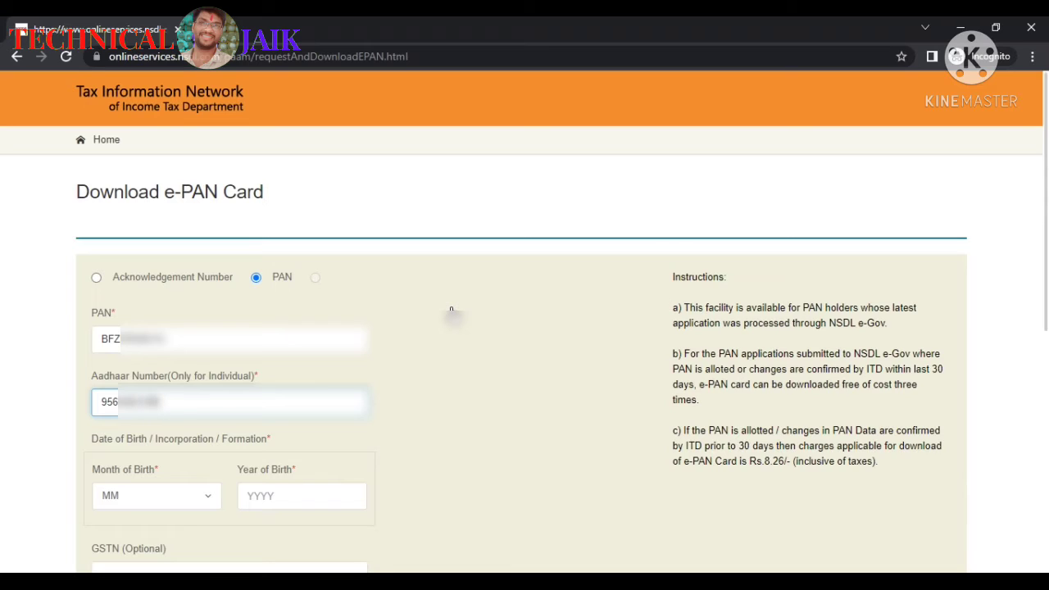
scroll(211, 426, down, 3)
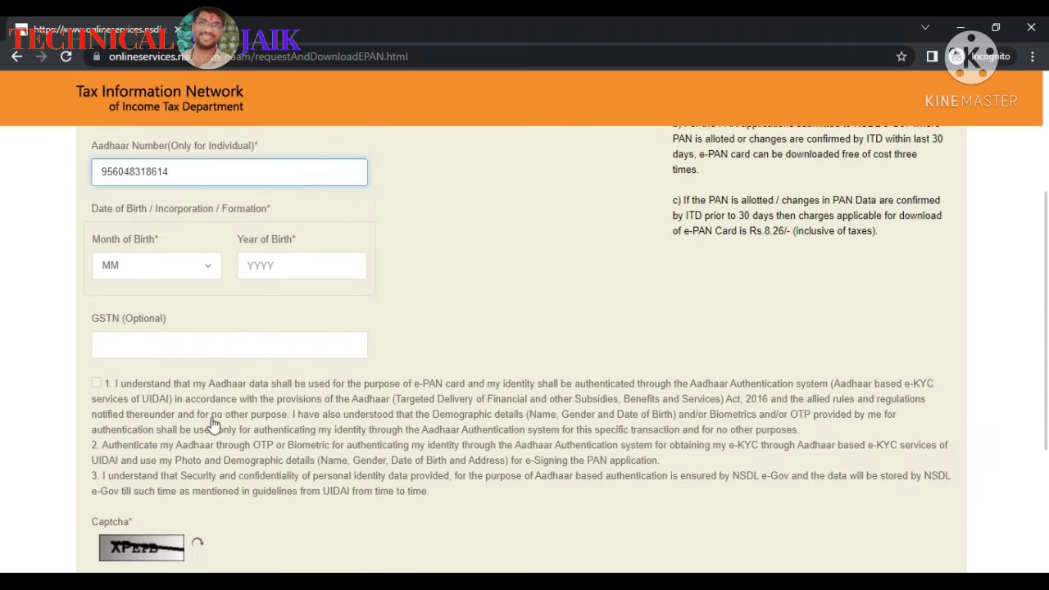
- Fill in the cardholder's month and year of birth
click(210, 270)
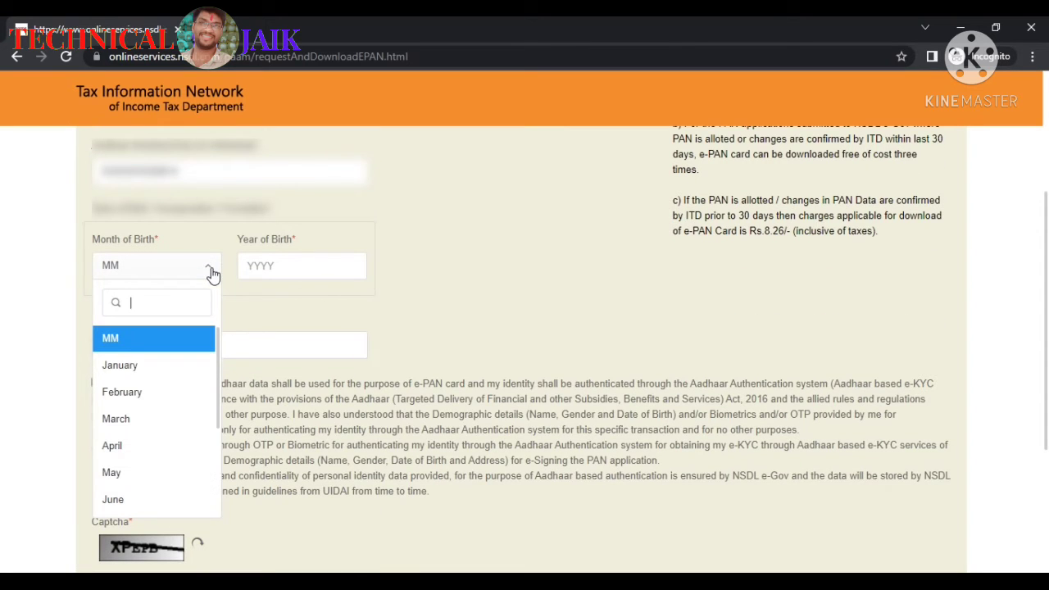
click(142, 399)
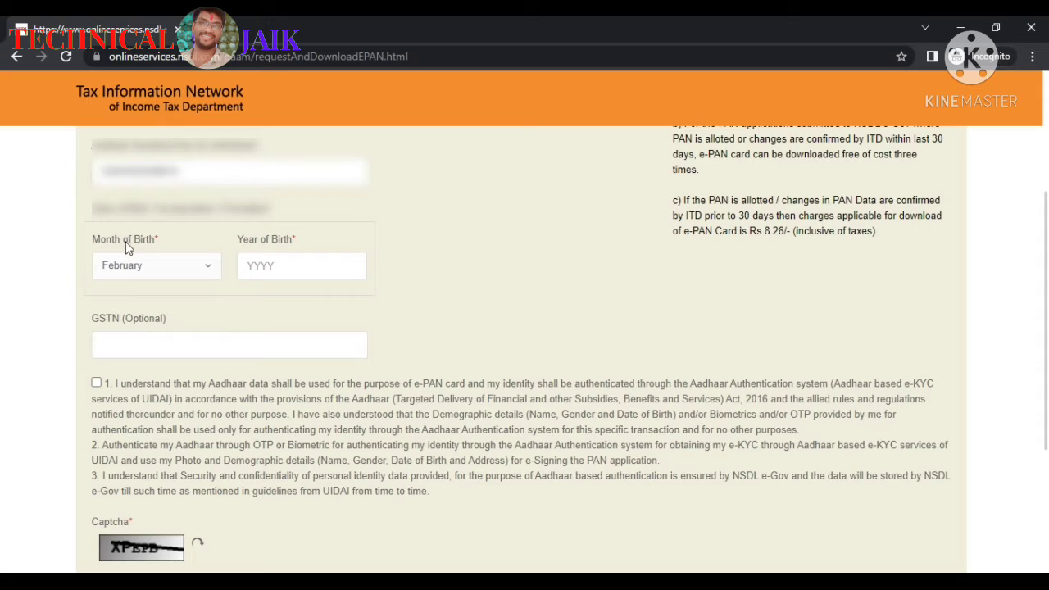
click(264, 270)
text(199)
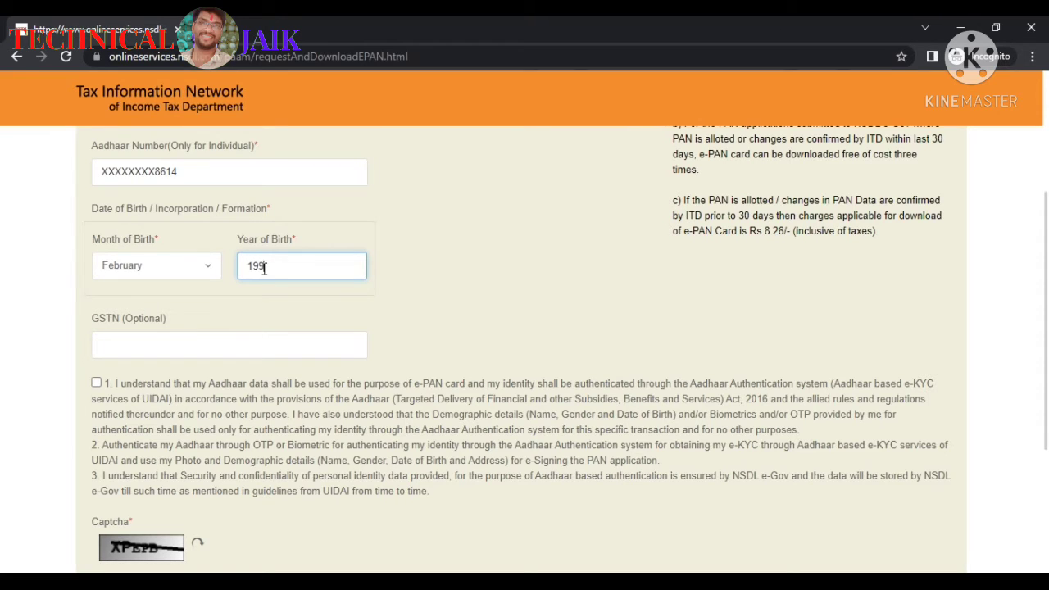
text(2)
click(499, 333)
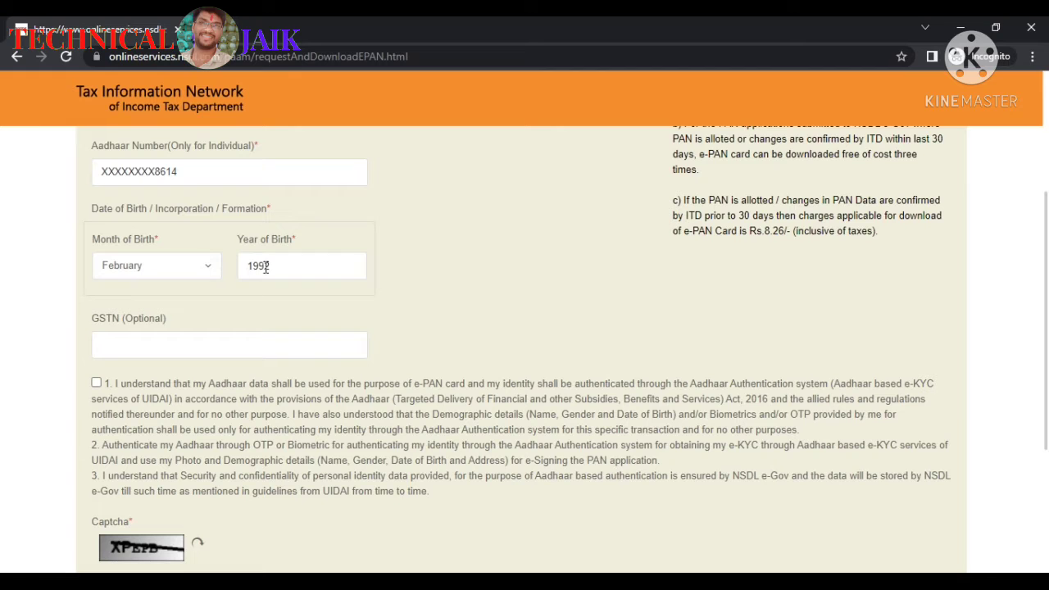
- Enter the captcha text and submit the e-PAN request form
scroll(164, 319, down, 2)
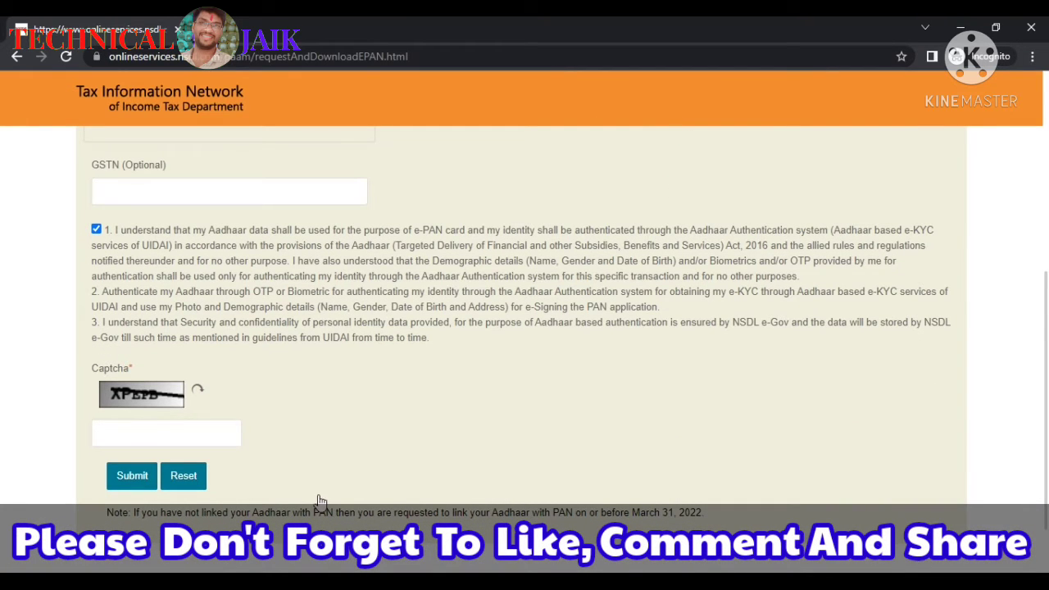
click(155, 432)
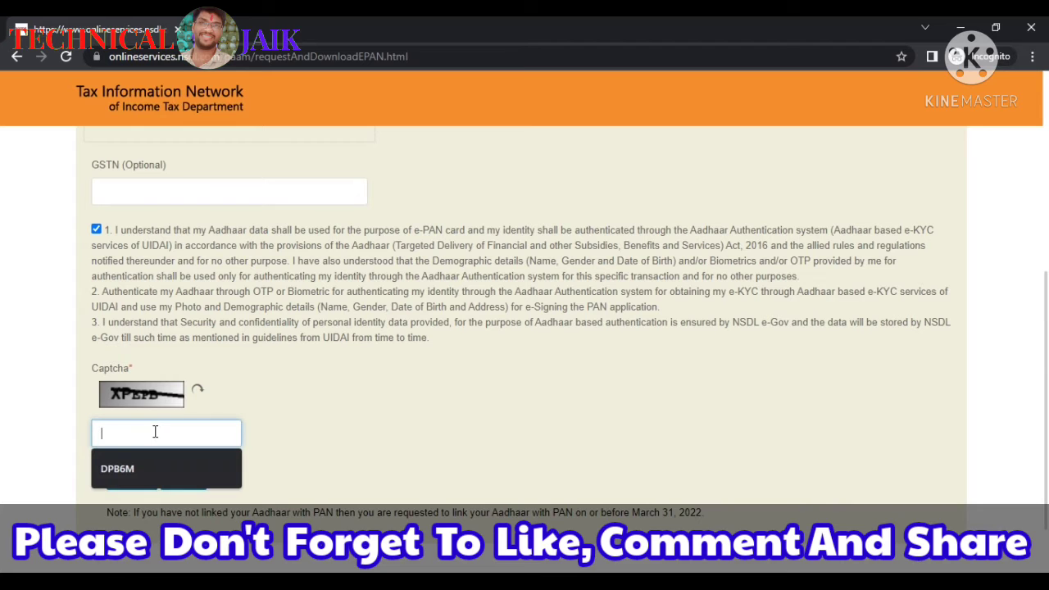
text(XP)
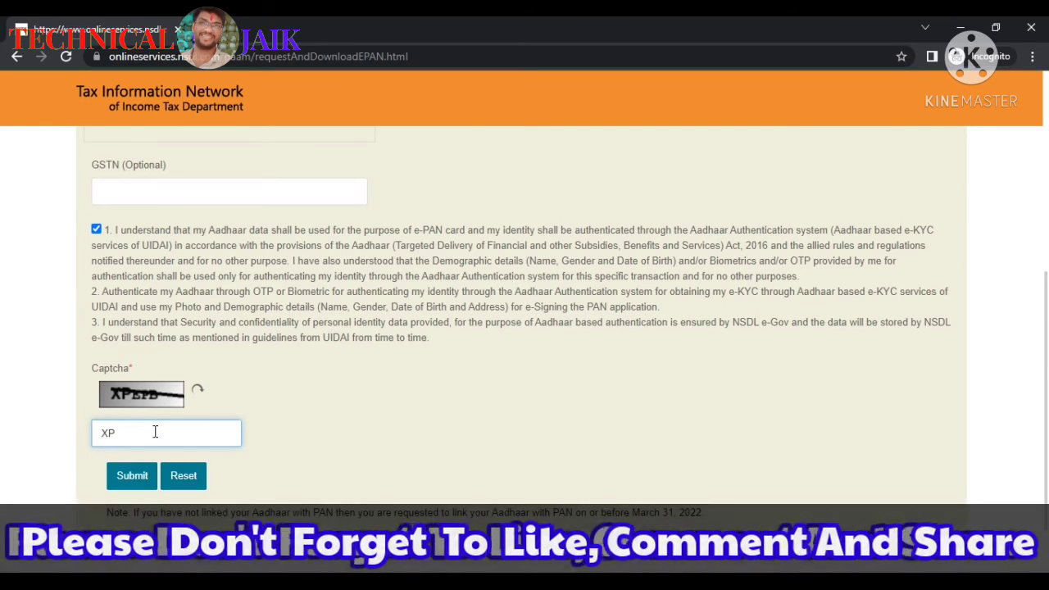
text(EPB)
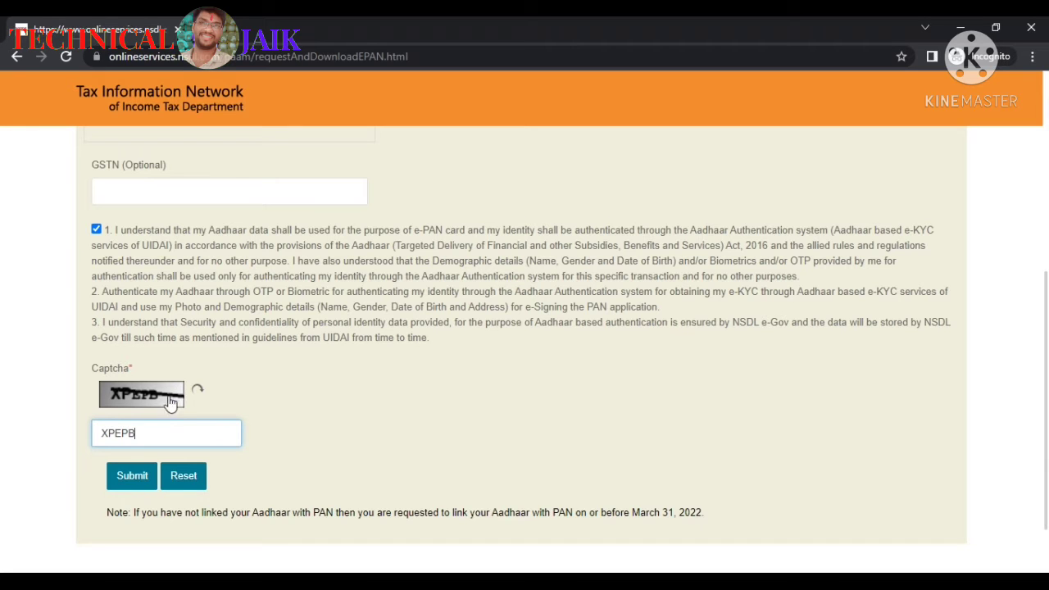
click(129, 490)
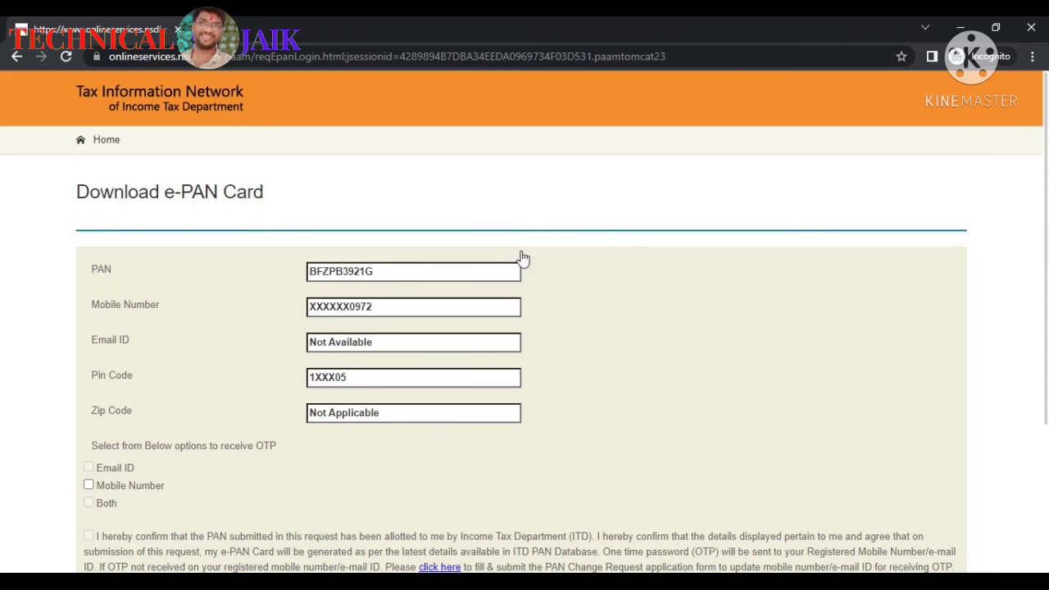
- Choose OTP delivery to the mobile number, accept the ownership declaration, and generate the OTP
scroll(492, 244, down, 2)
scroll(490, 243, up, 2)
scroll(354, 332, down, 2)
scroll(564, 298, up, 2)
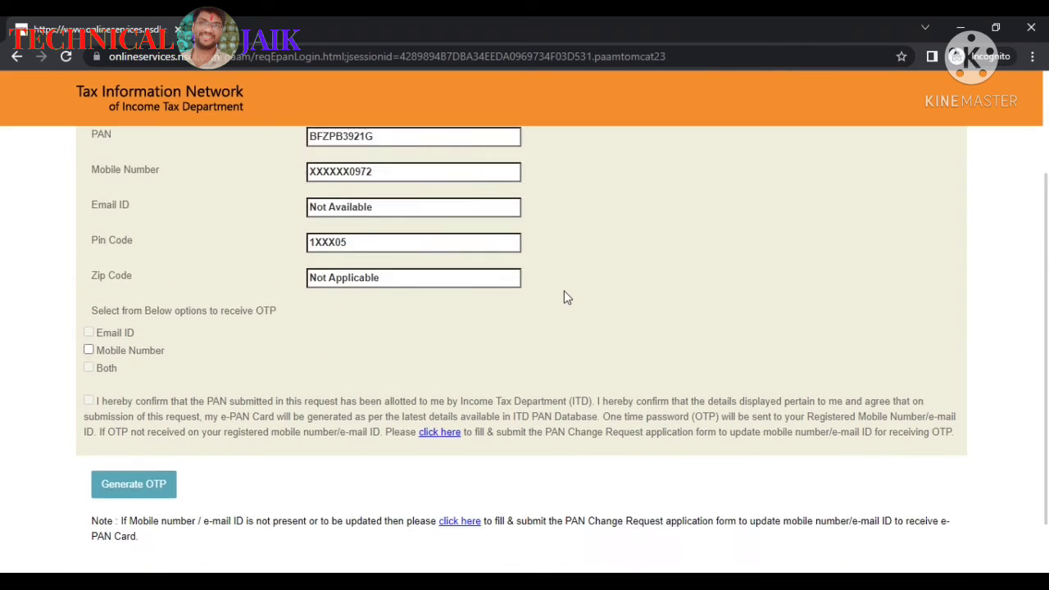
scroll(223, 356, down, 2)
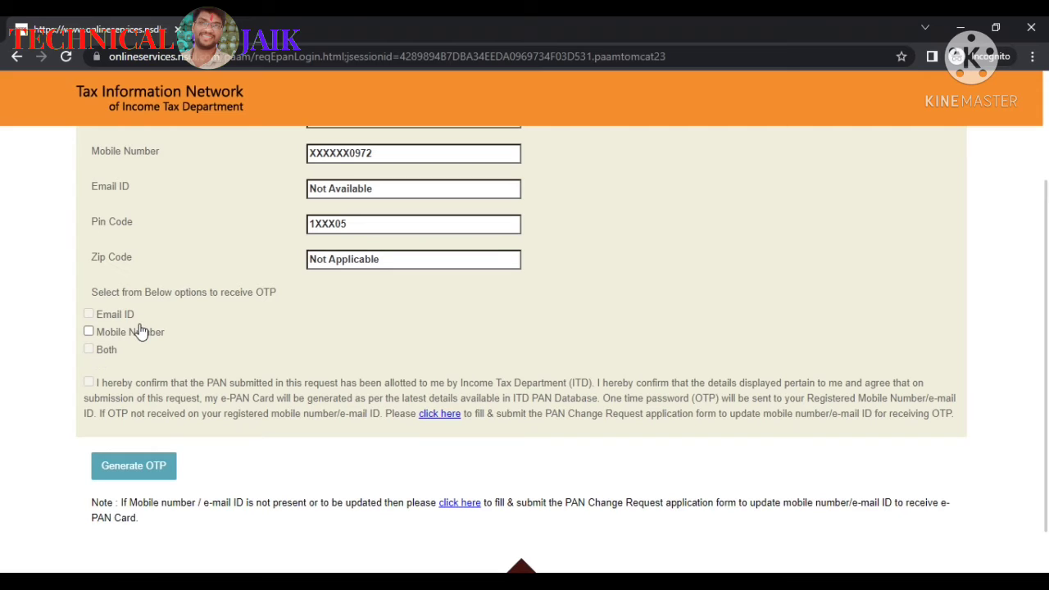
click(89, 331)
click(88, 383)
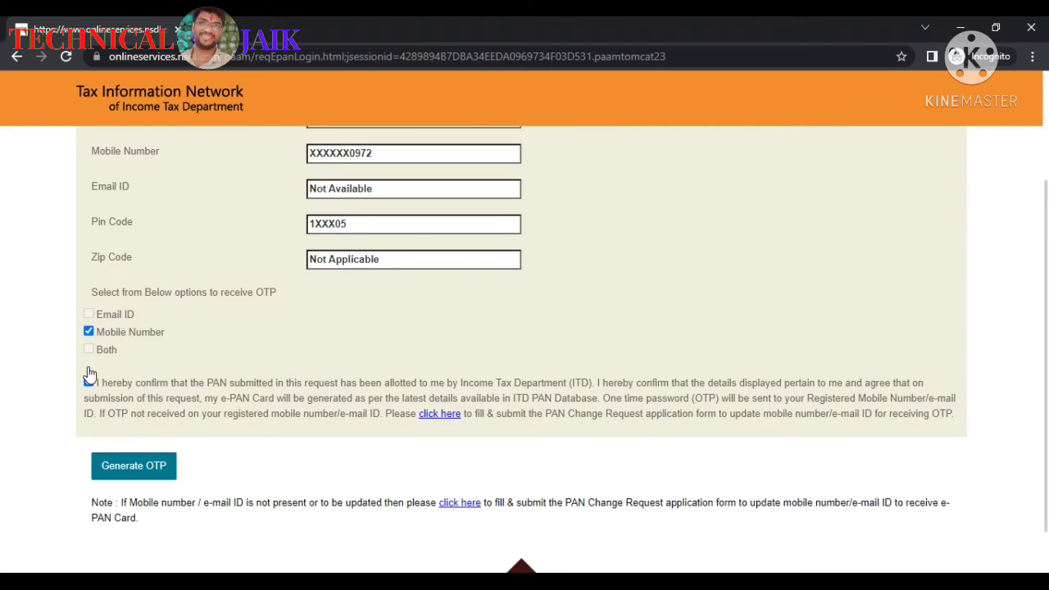
click(133, 467)
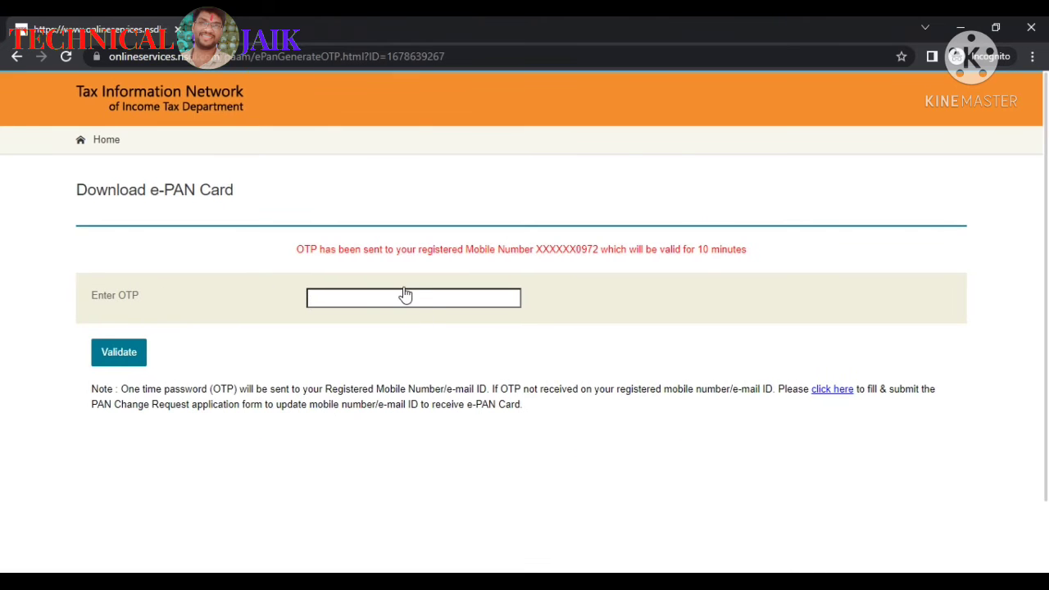
- Enter the OTP received on the mobile and validate it
click(396, 300)
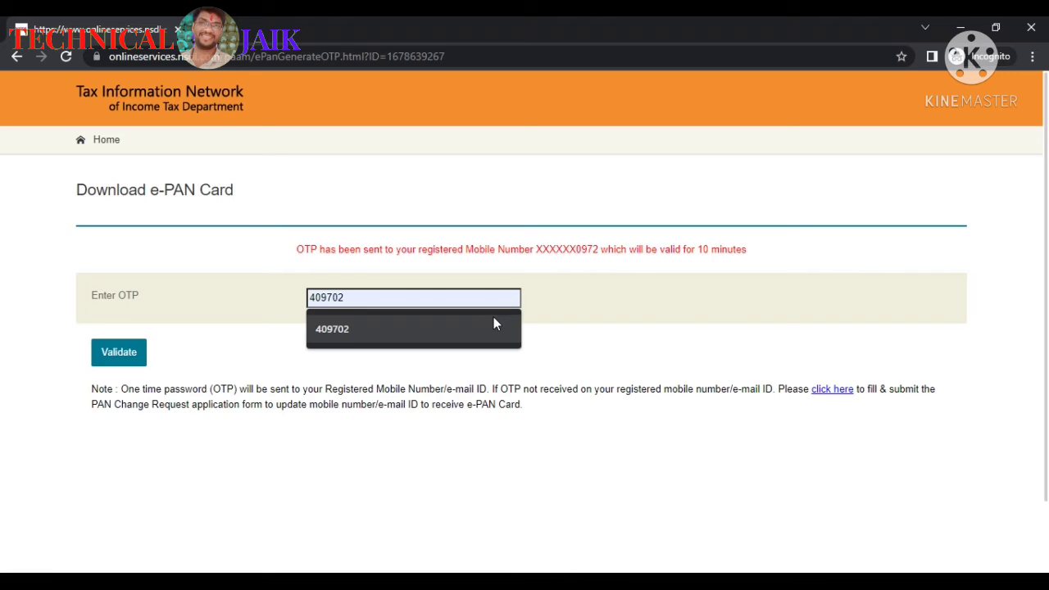
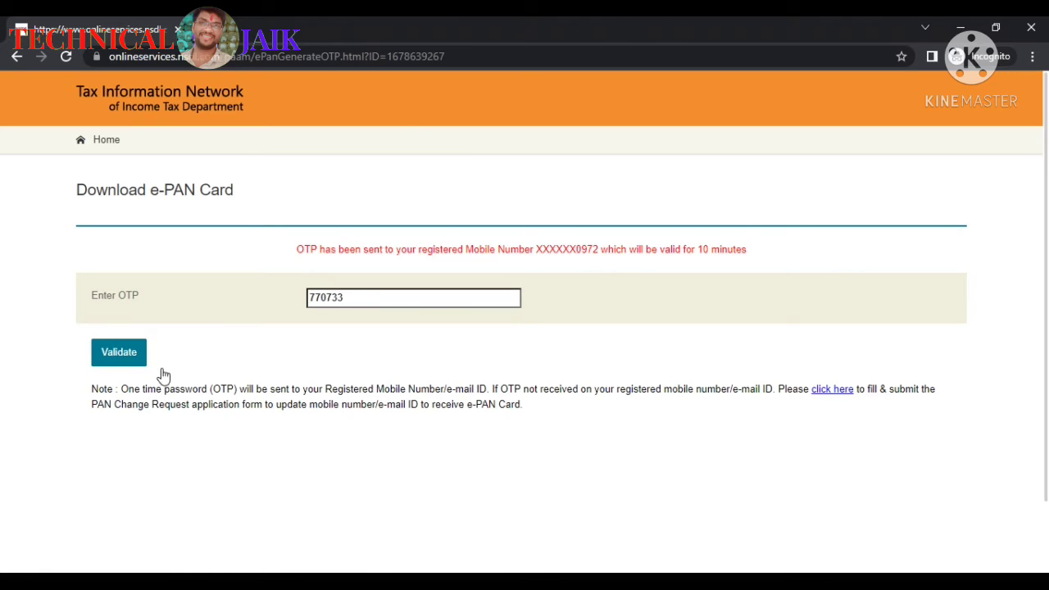
click(134, 359)
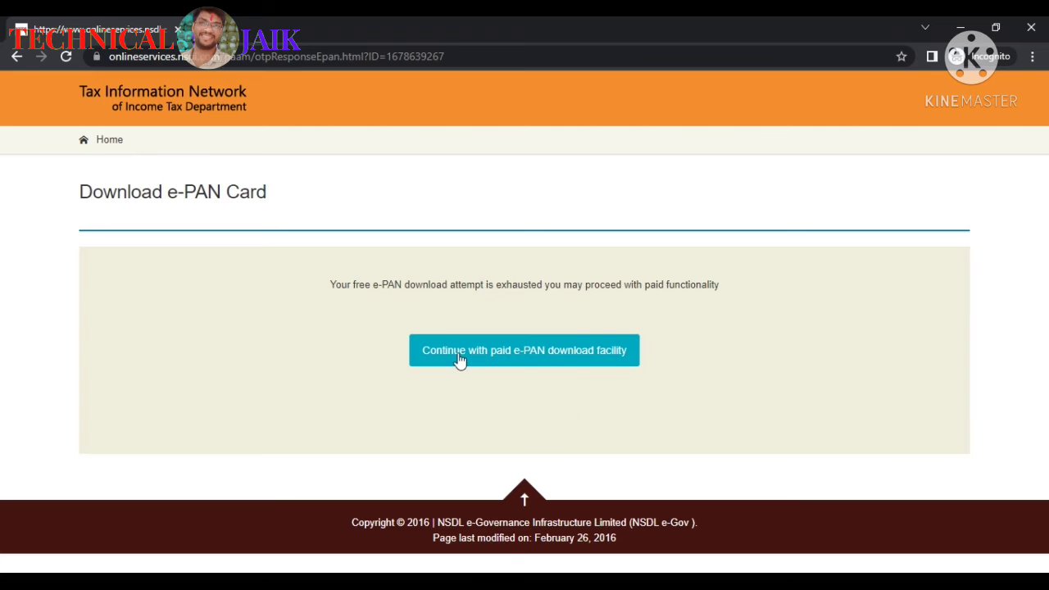
- Continue with the paid e-PAN download and choose Bill Desk as the payment gateway
click(584, 352)
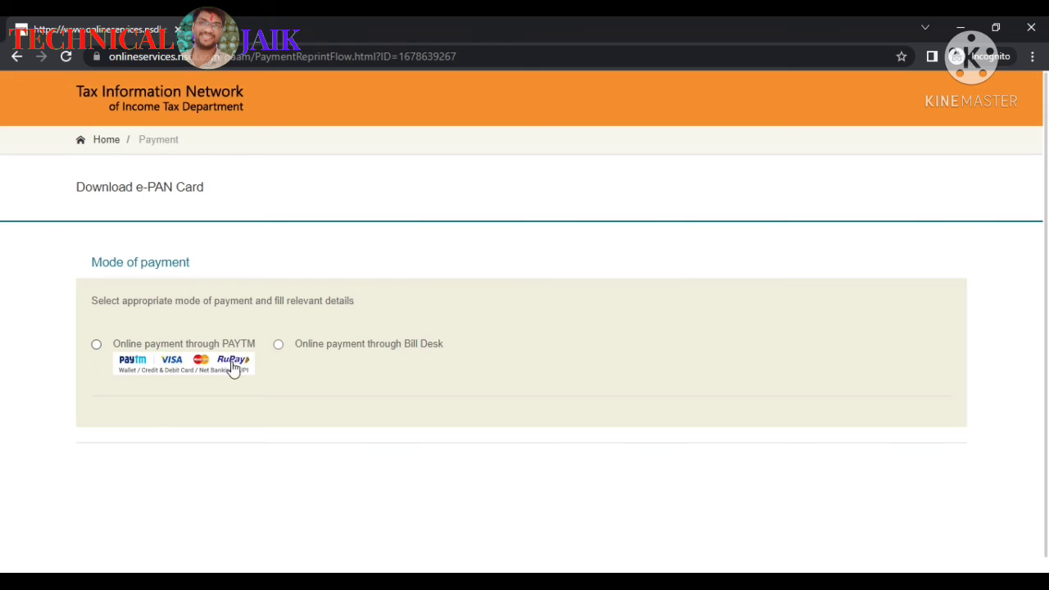
click(278, 345)
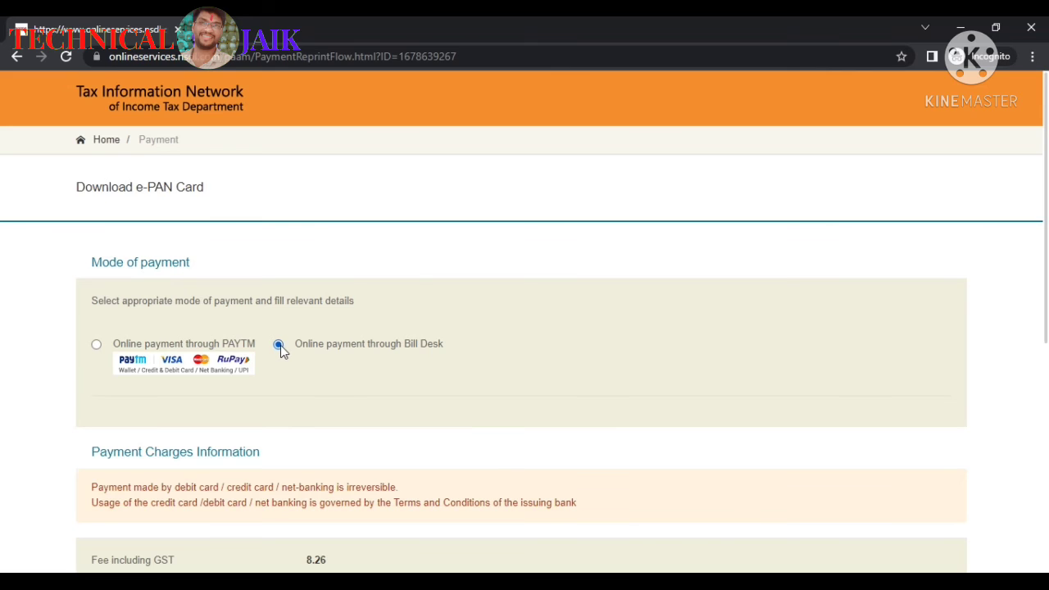
scroll(353, 385, down, 3)
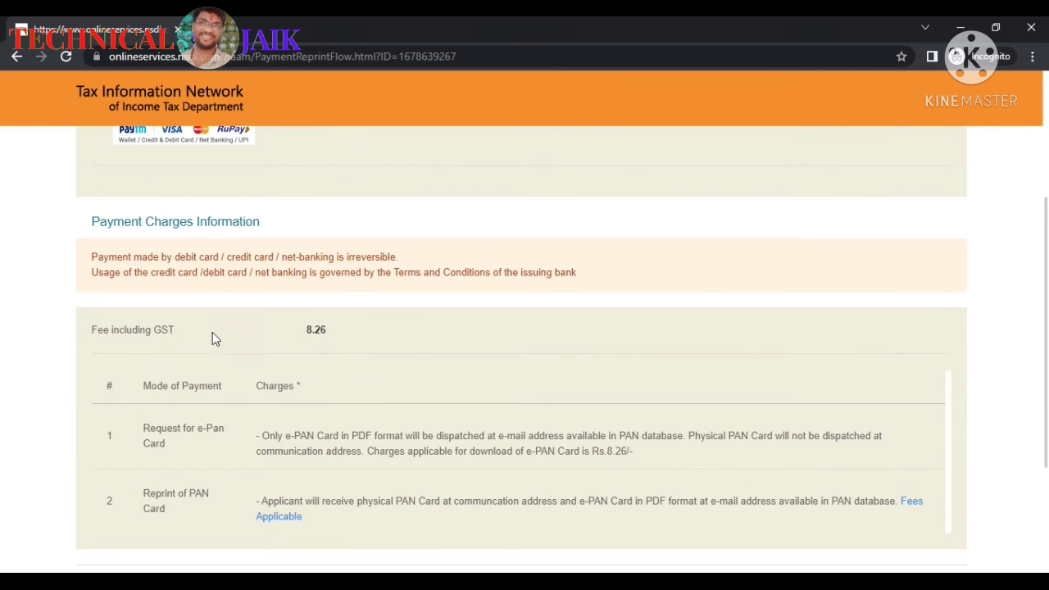
scroll(354, 388, down, 1)
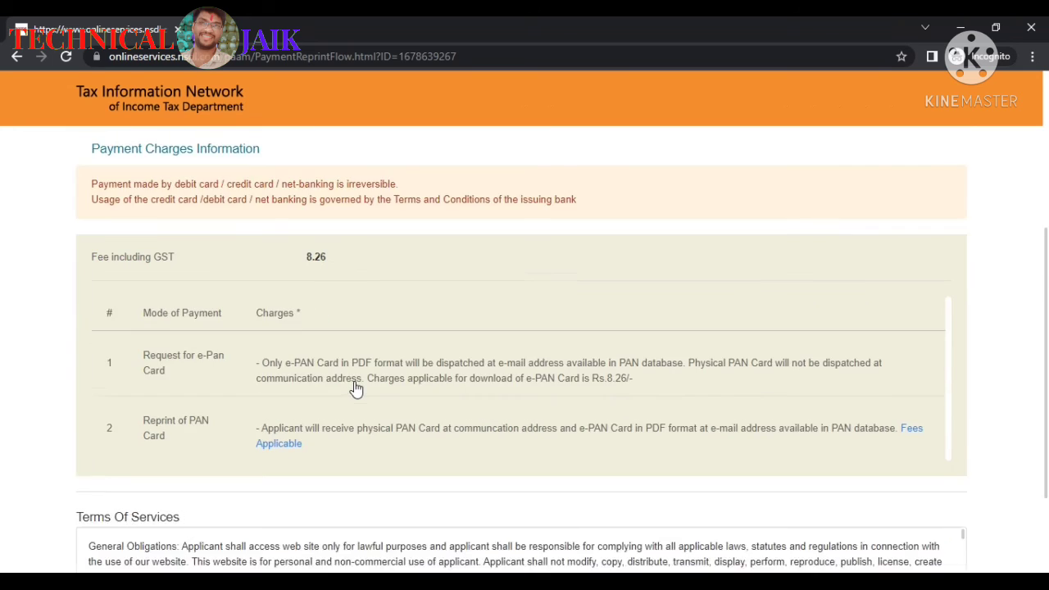
scroll(356, 388, down, 1)
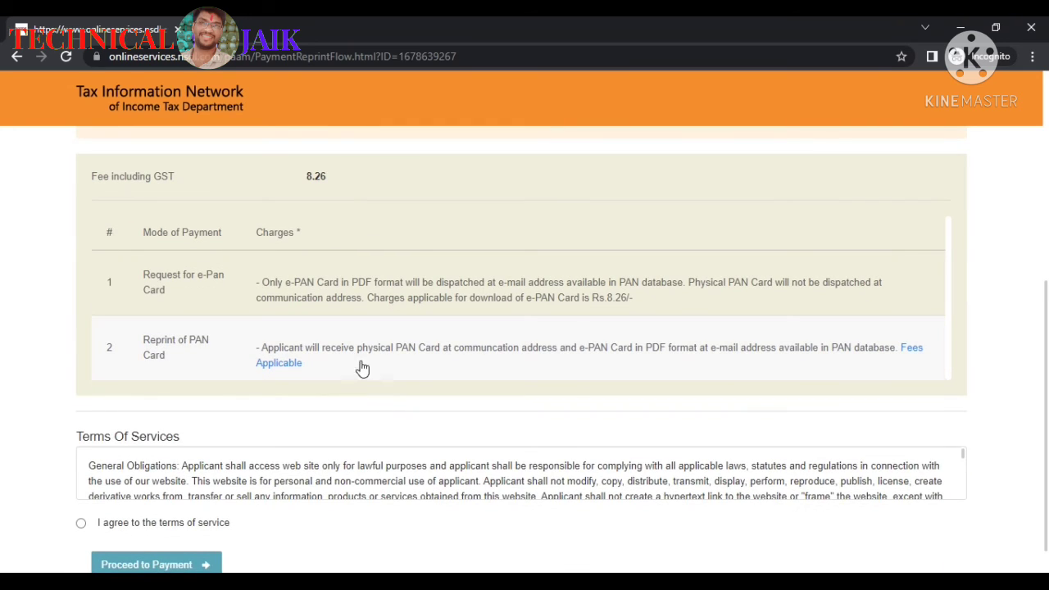
scroll(515, 377, down, 1)
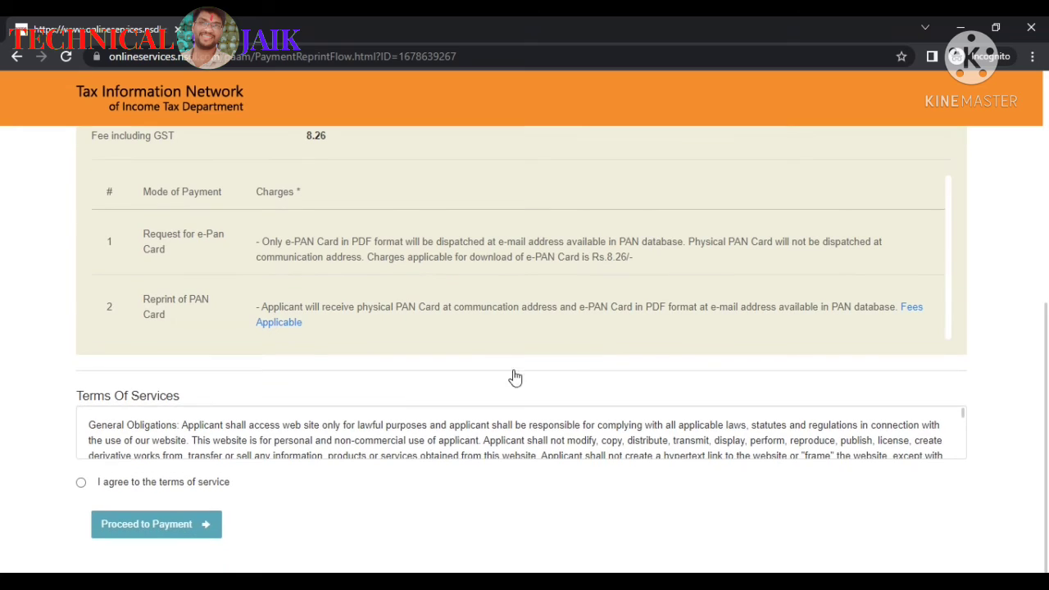
- Accept the terms of service and confirm the ₹8.26 fee for payment
click(81, 483)
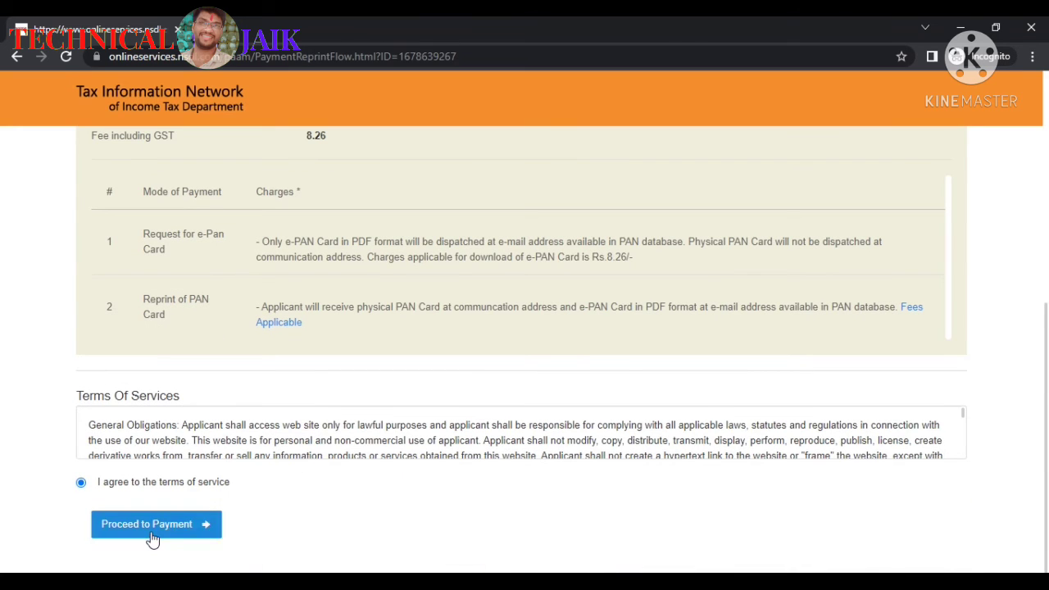
click(153, 539)
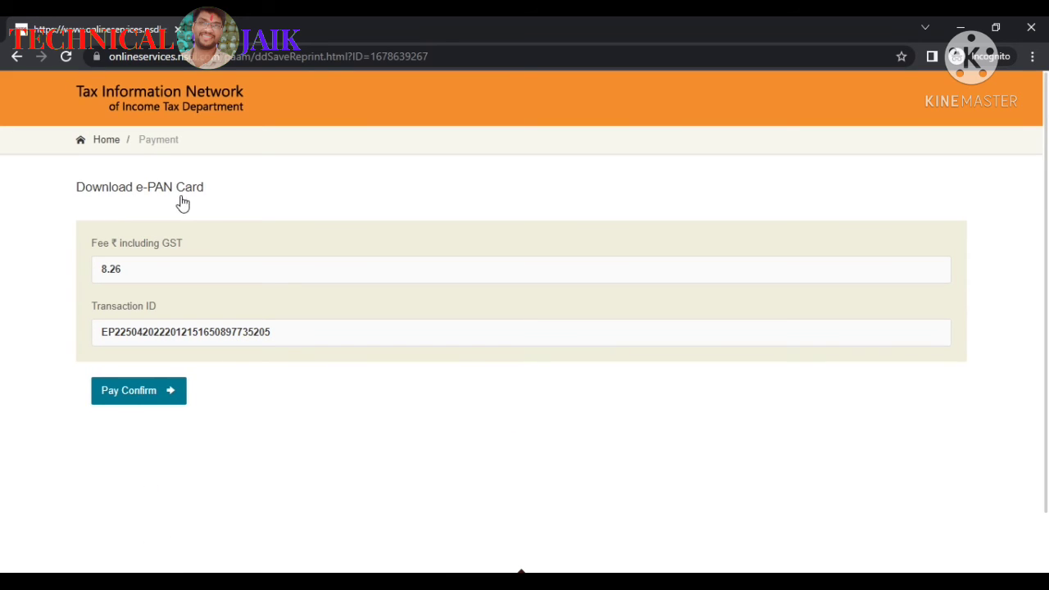
click(177, 400)
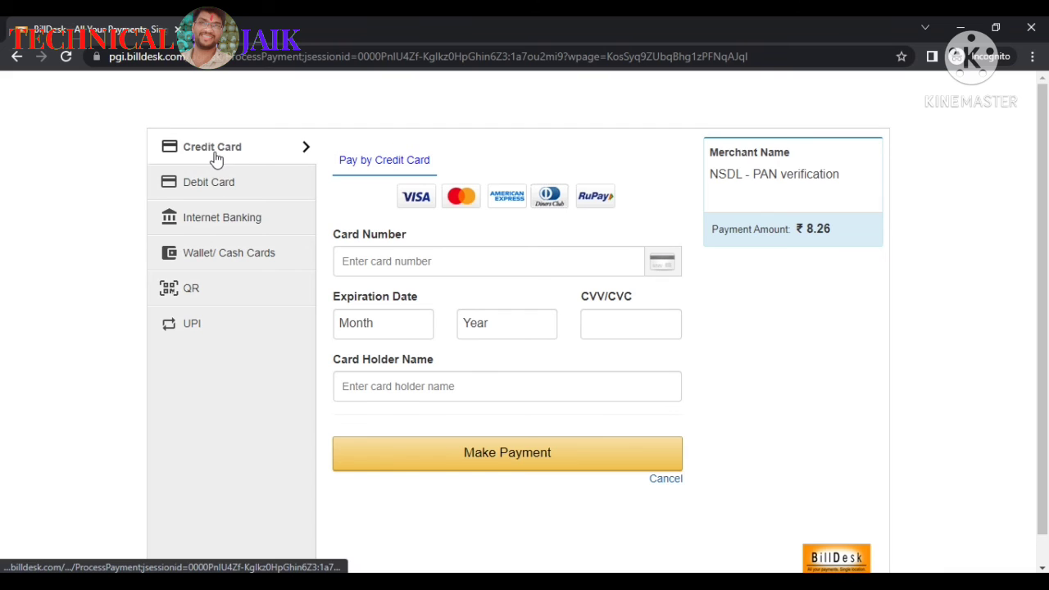
- Browse the Debit Card, Internet Banking, Wallet, QR and UPI options, then settle on Debit Card
click(250, 197)
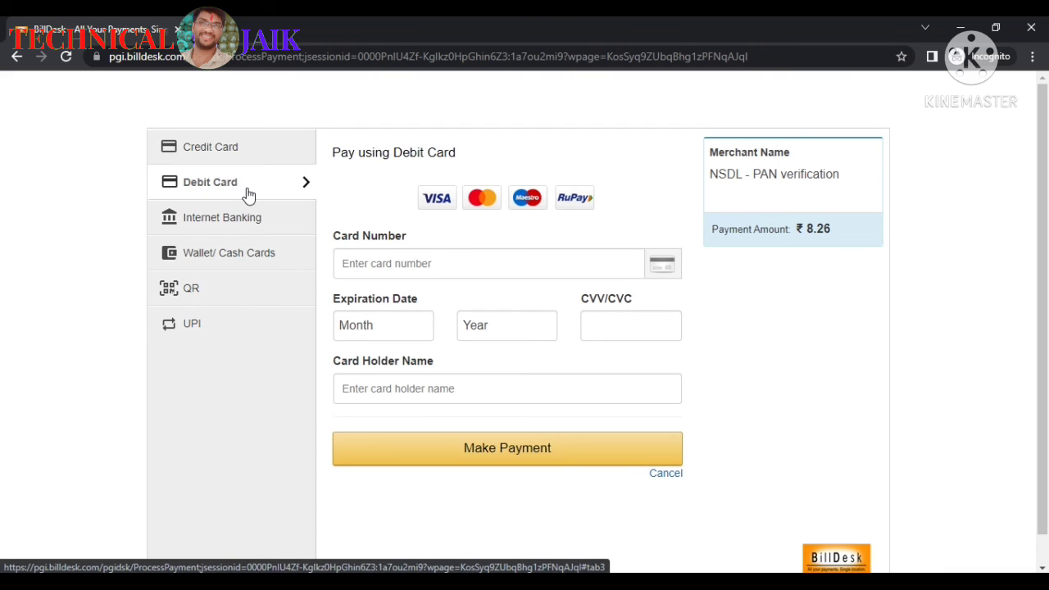
click(274, 227)
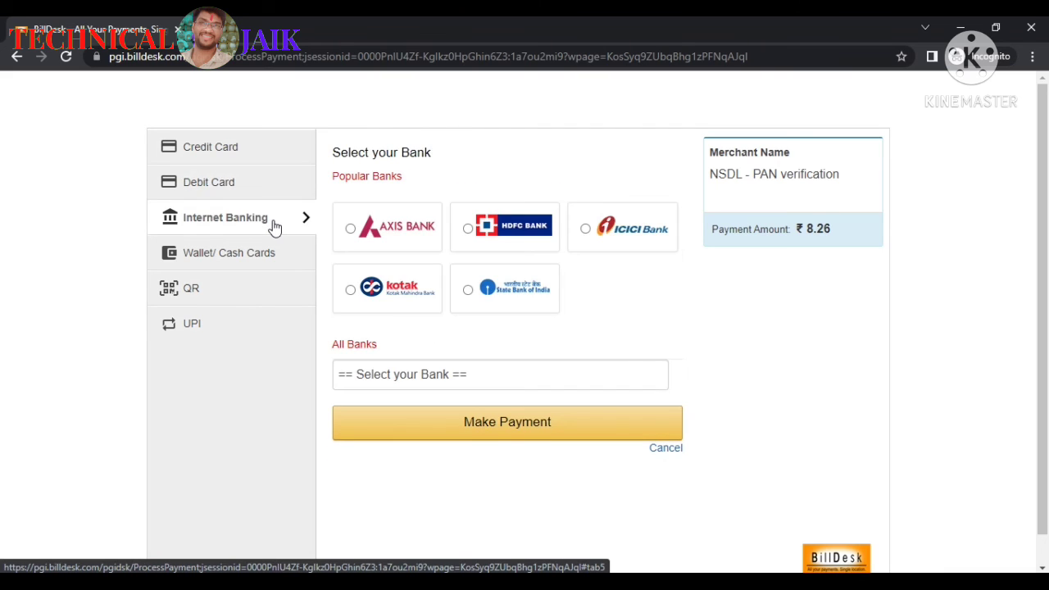
click(300, 274)
click(286, 301)
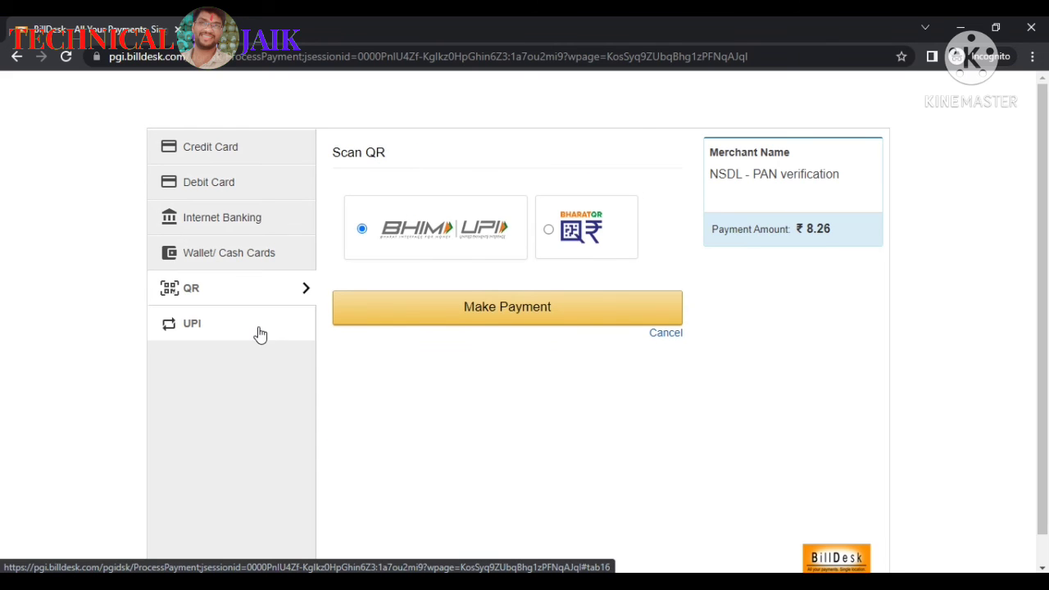
click(258, 334)
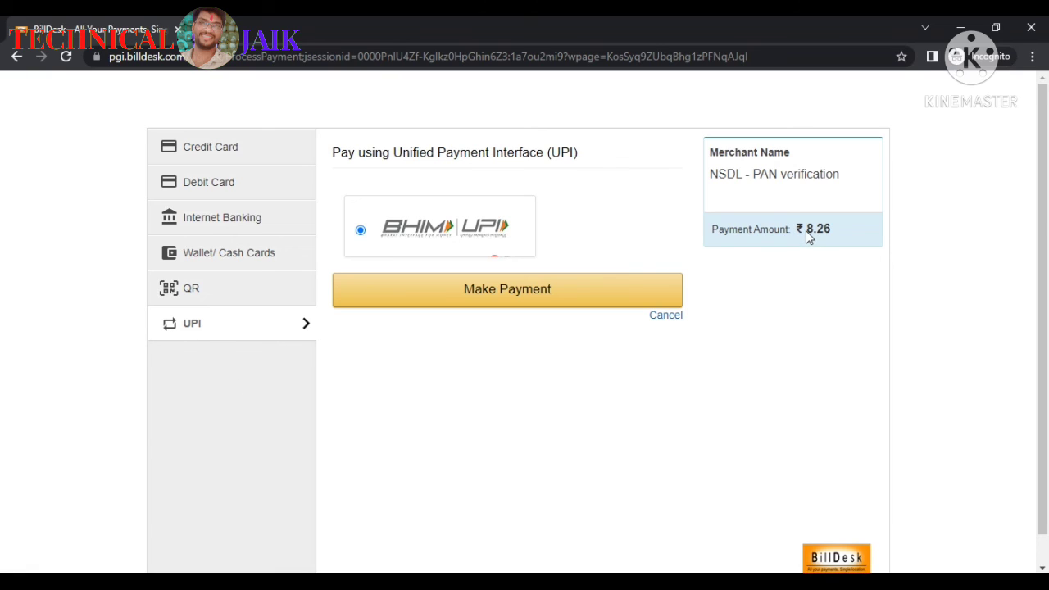
triple_click(860, 227)
click(834, 299)
click(206, 161)
click(221, 196)
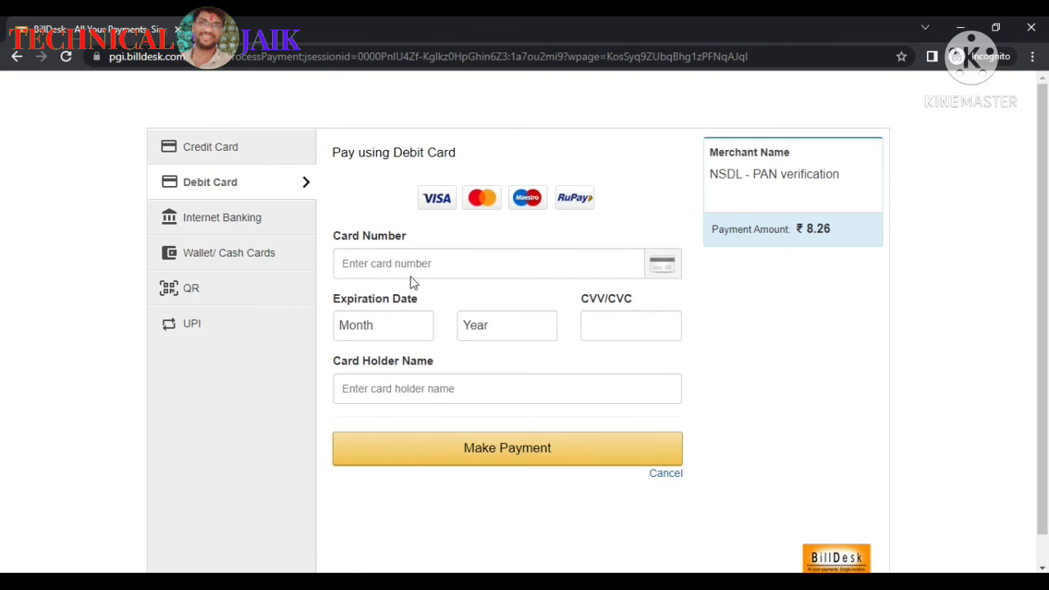